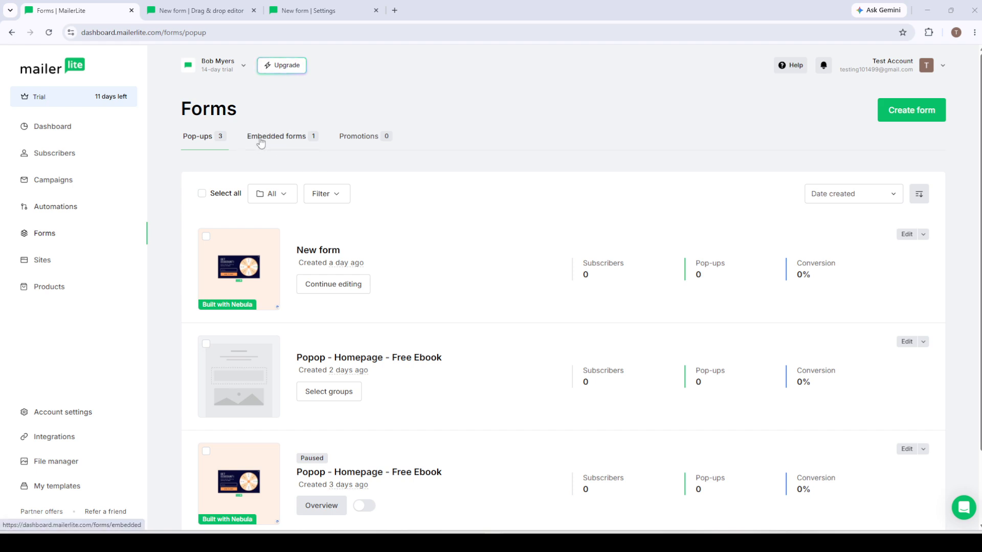
Step: View the list of embedded forms and return to the list of pop-ups
left_click(287, 146)
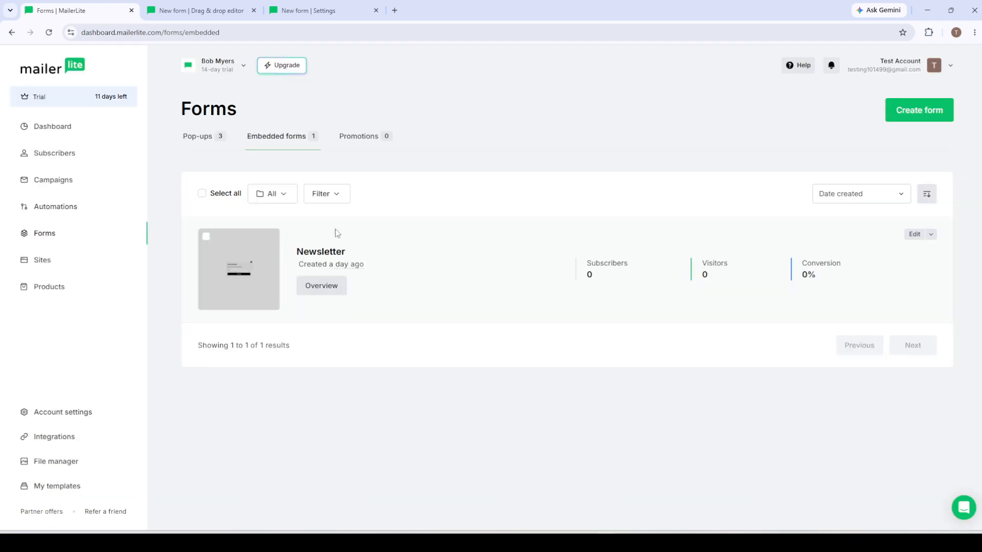
left_click(204, 136)
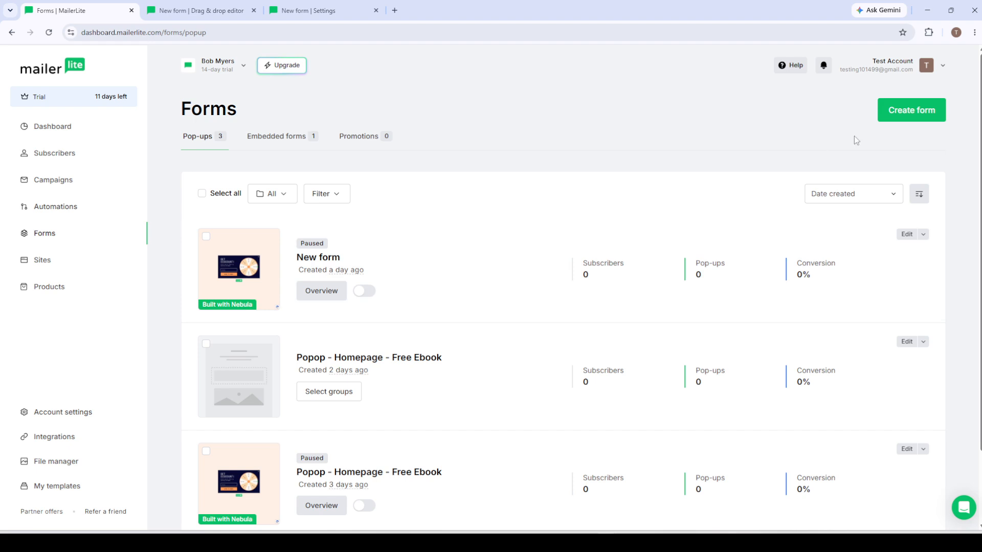
Step: Create a form named "New pop up form" of type Pop-up and continue to its subscriber groups
left_click(909, 120)
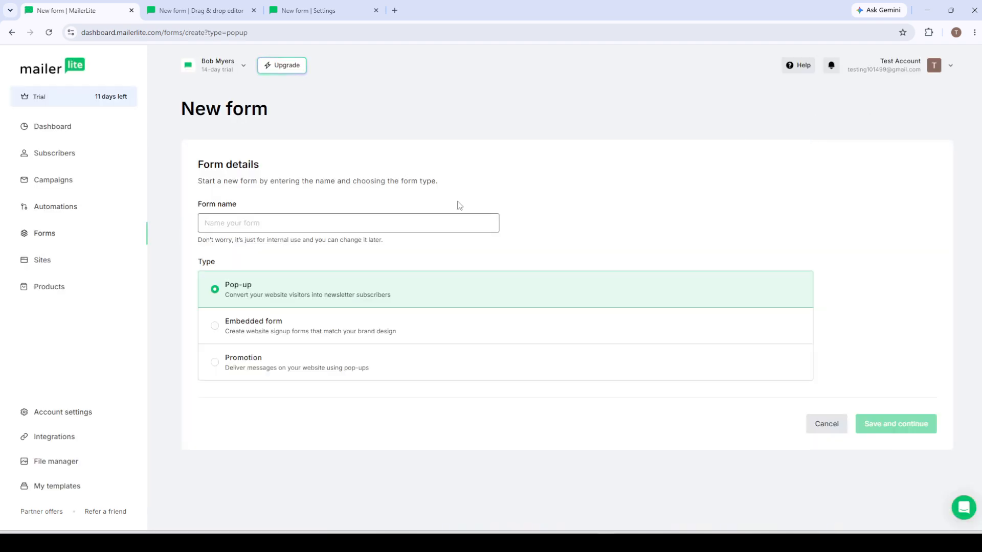
left_click(284, 222)
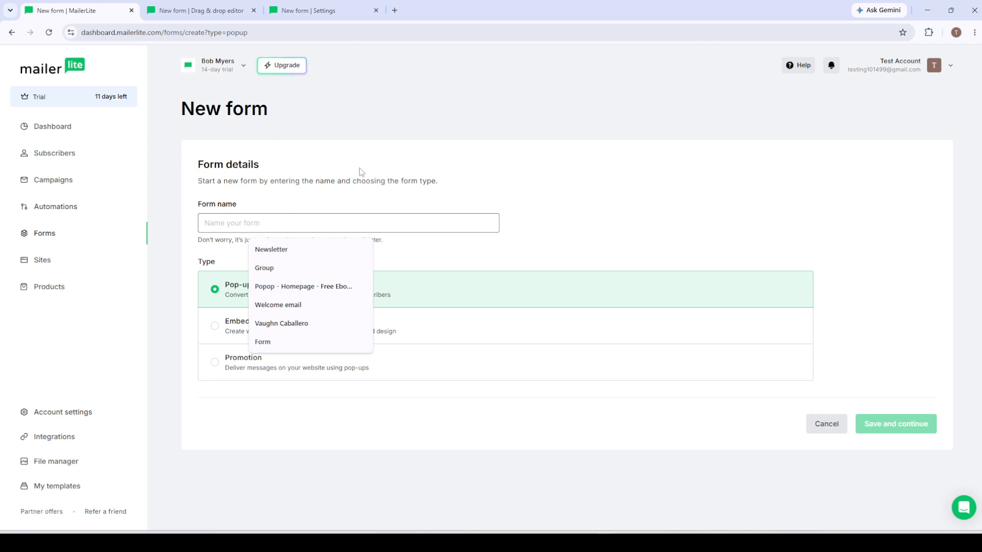
type("New p")
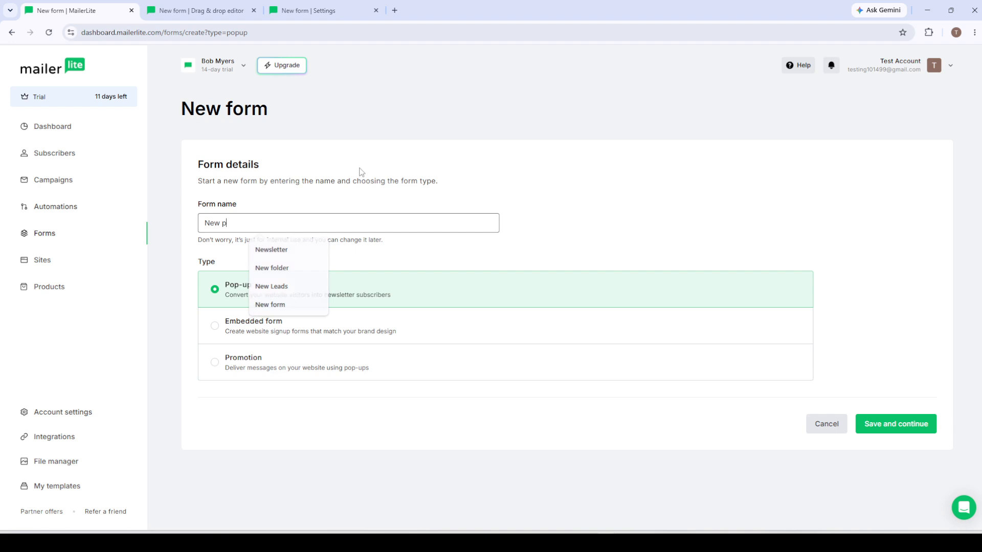
type("op u")
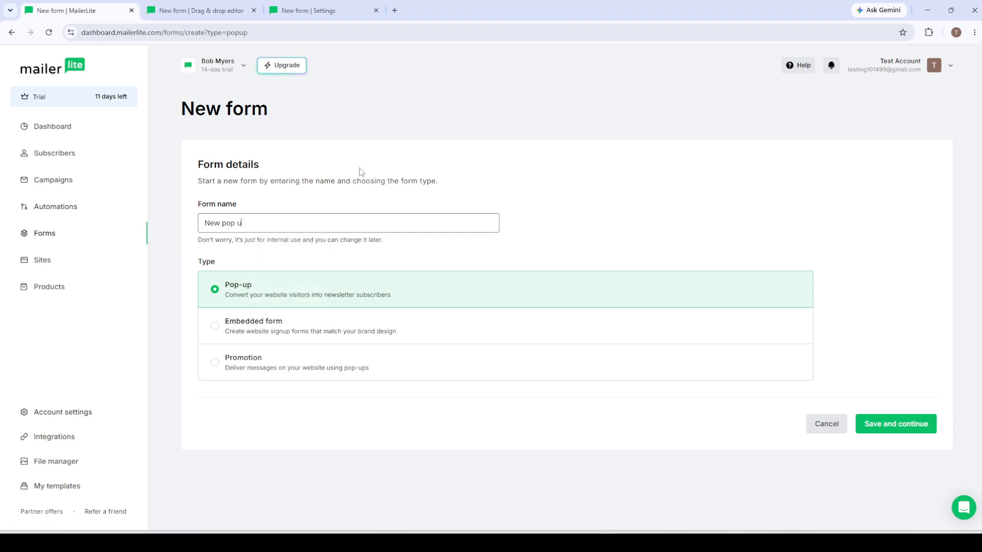
type("p form")
left_click_drag(282, 223, 204, 223)
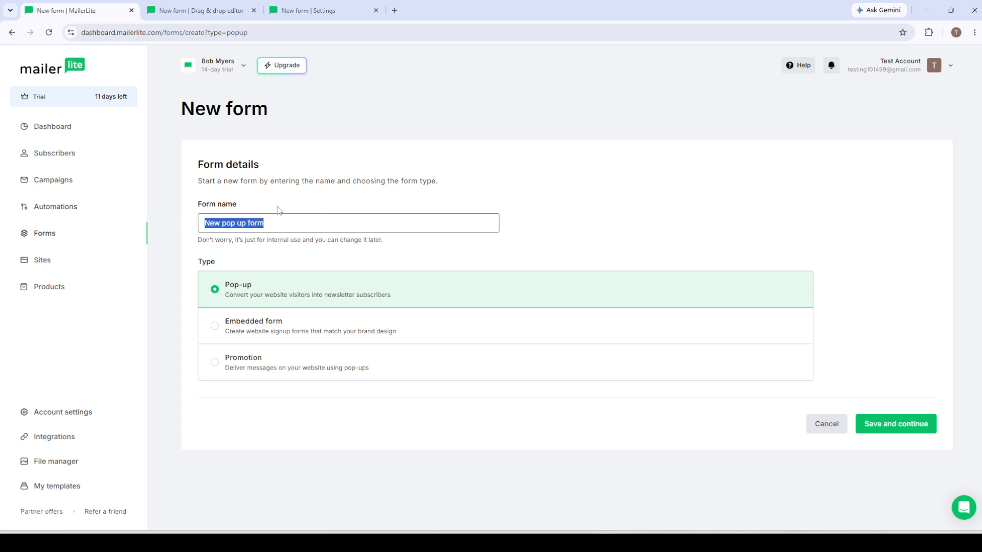
left_click(352, 202)
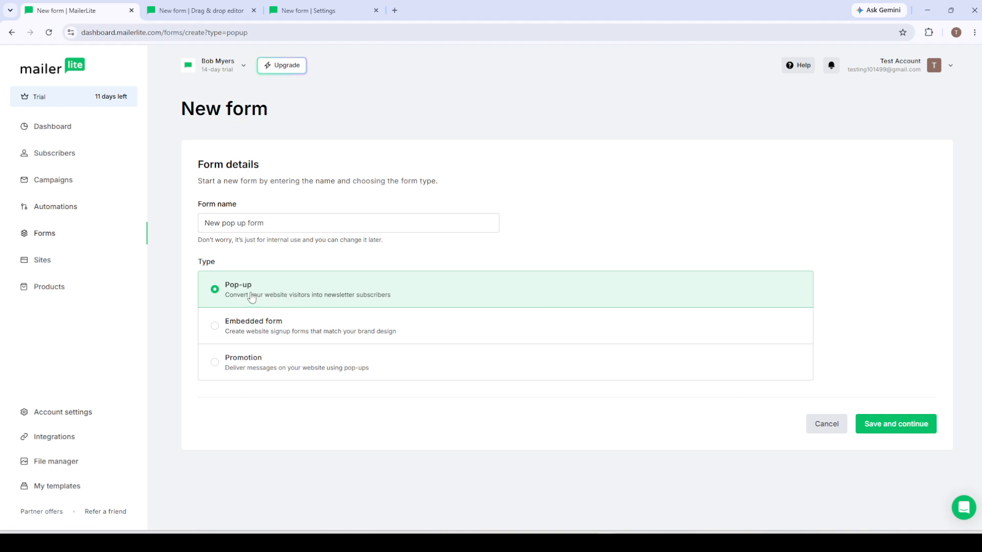
left_click(884, 435)
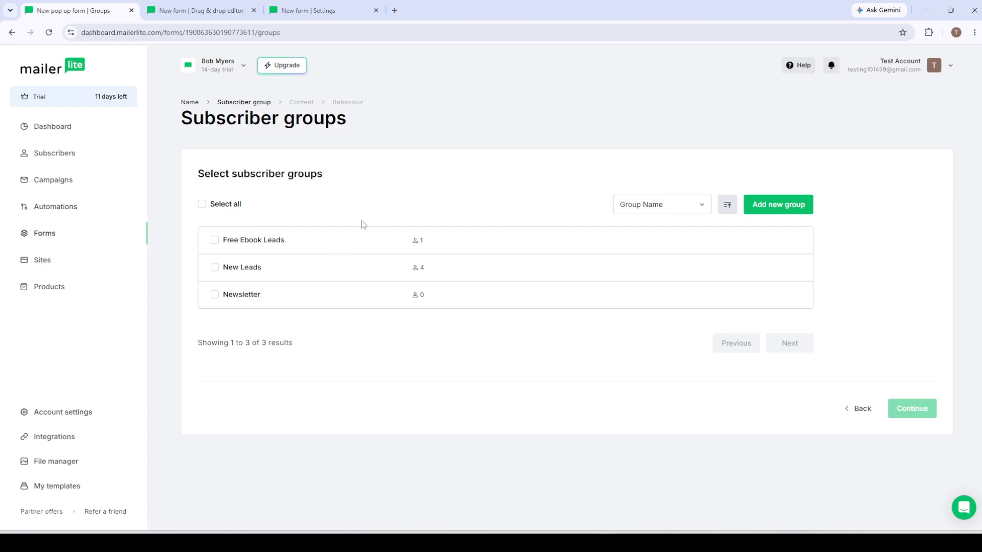
Step: Select only the New Leads subscriber group for the form
left_click(215, 268)
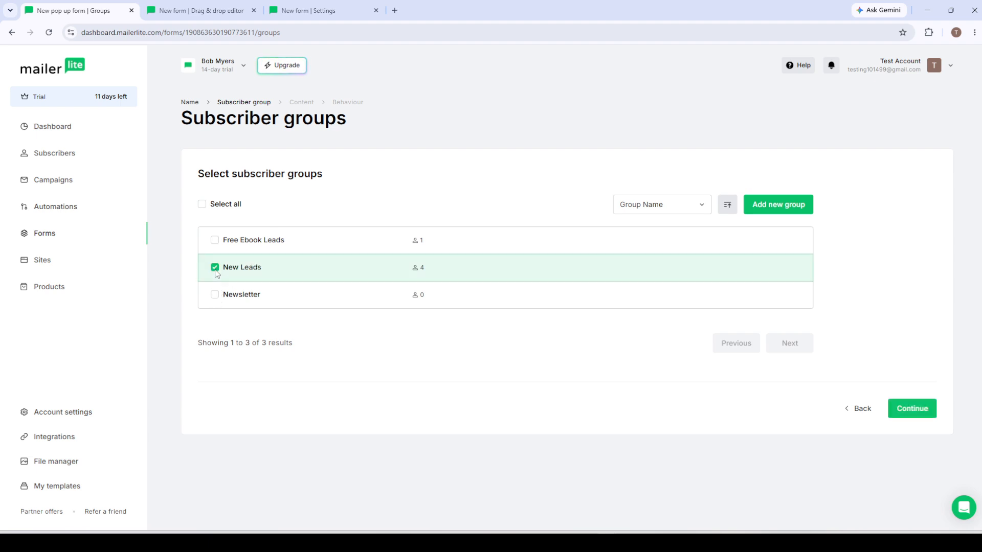
left_click(215, 271)
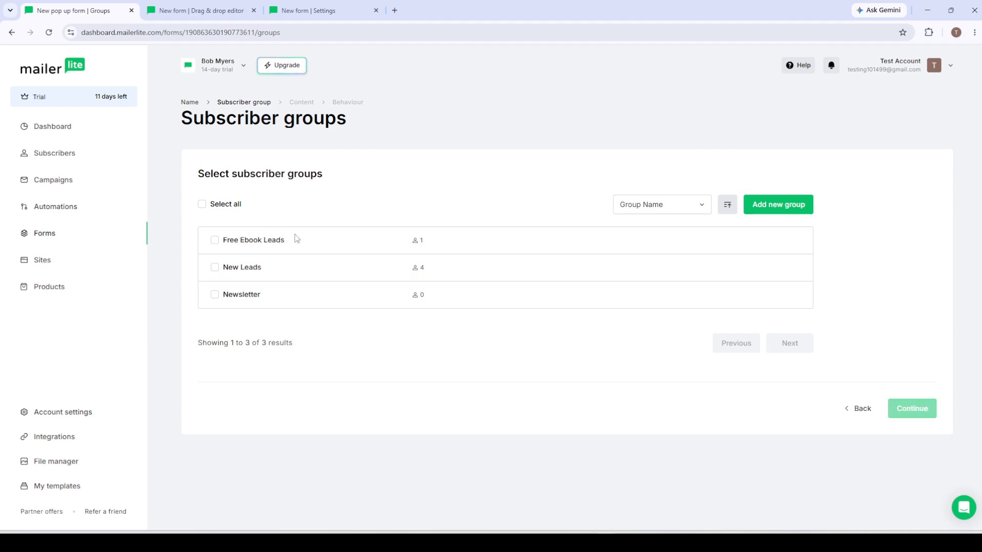
left_click(219, 271)
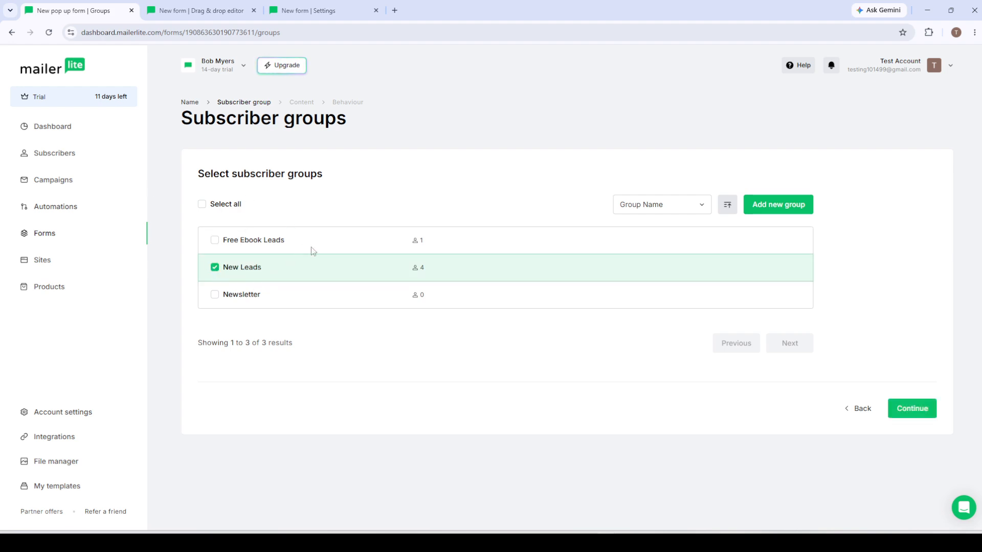
left_click(204, 208)
left_click(204, 209)
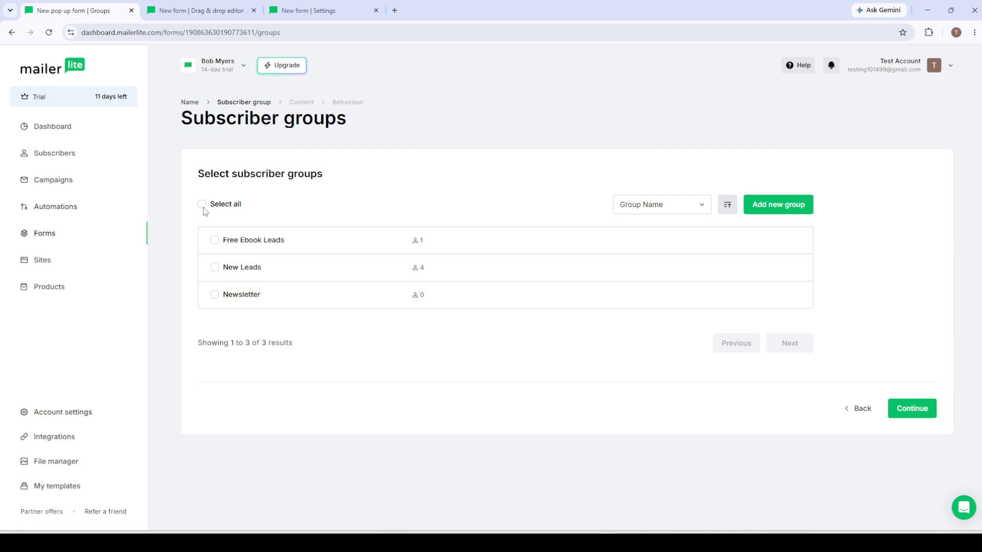
left_click(215, 268)
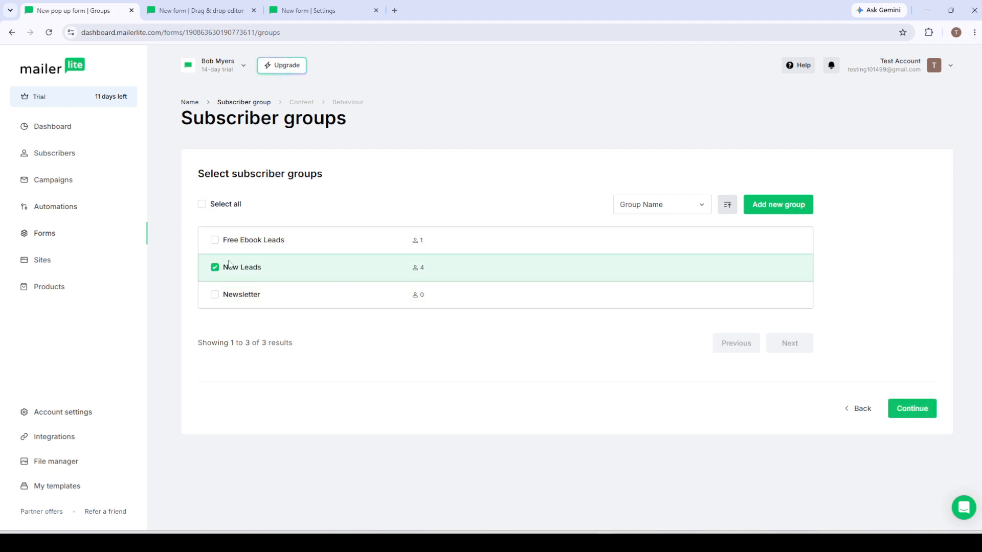
Step: Switch to the already open drag-and-drop editor of the spin-the-wheel pop-up "New form"
left_click(222, 6)
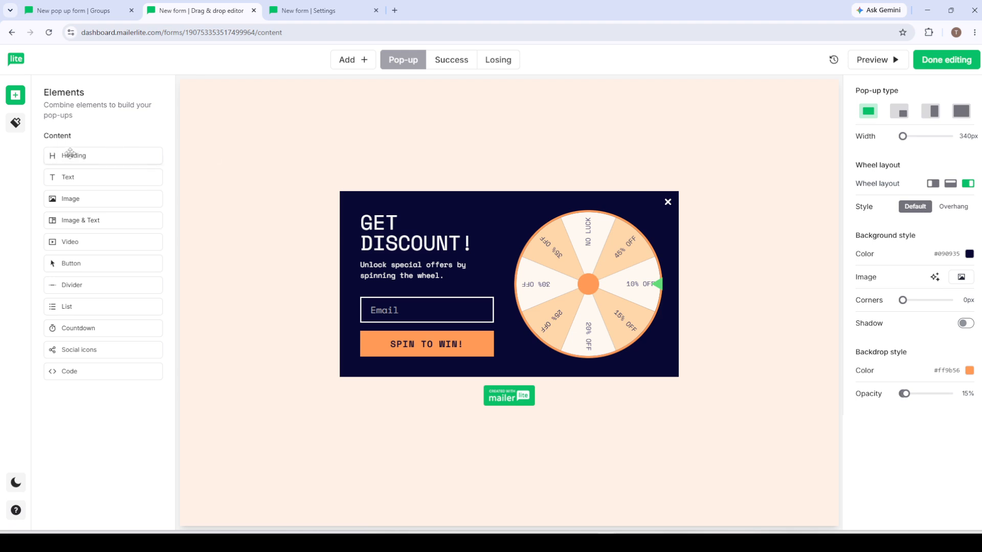
Step: Add a Heading element above the "GET DISCOUNT!" text in the pop-up and delete it again
left_click_drag(70, 153, 425, 279)
left_click_drag(396, 218, 398, 217)
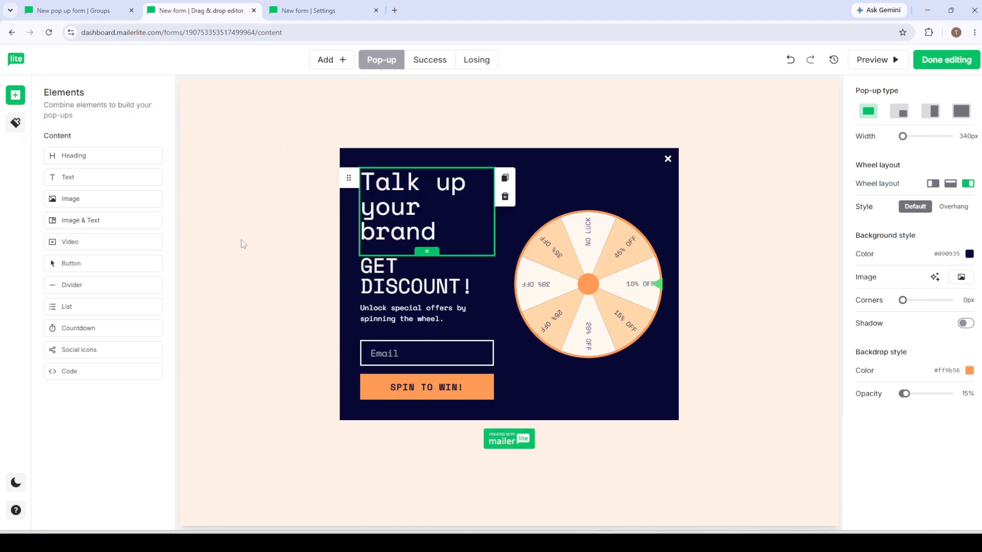
left_click(505, 197)
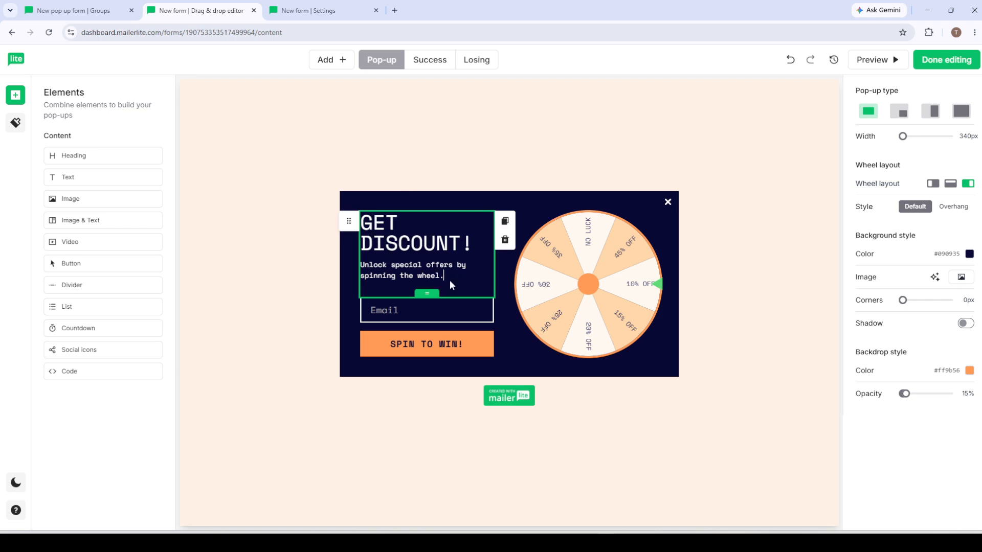
left_click_drag(450, 280, 366, 221)
left_click(456, 133)
left_click_drag(362, 266, 450, 277)
left_click(454, 140)
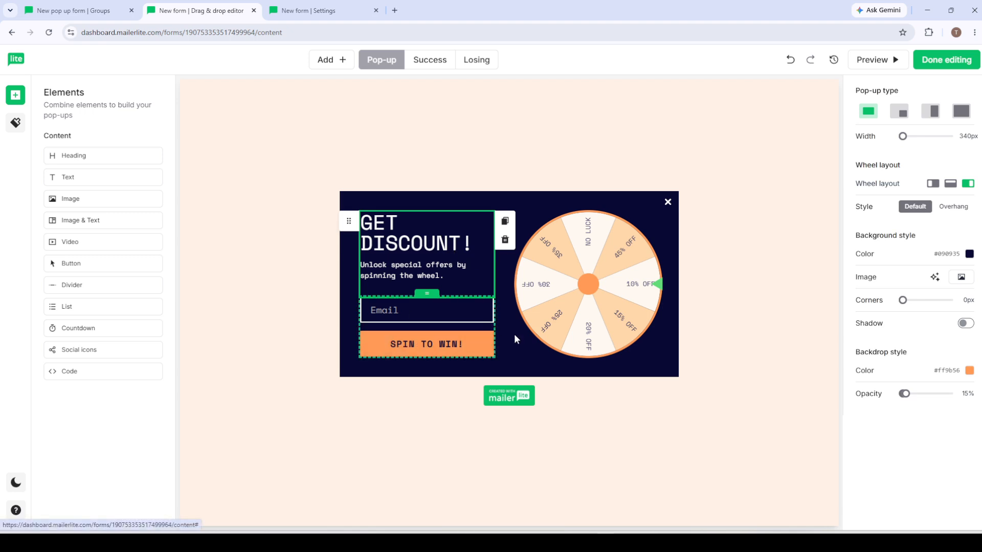
Step: Examine the signup form block's settings, its options, and the fields that can be added to it
left_click(433, 343)
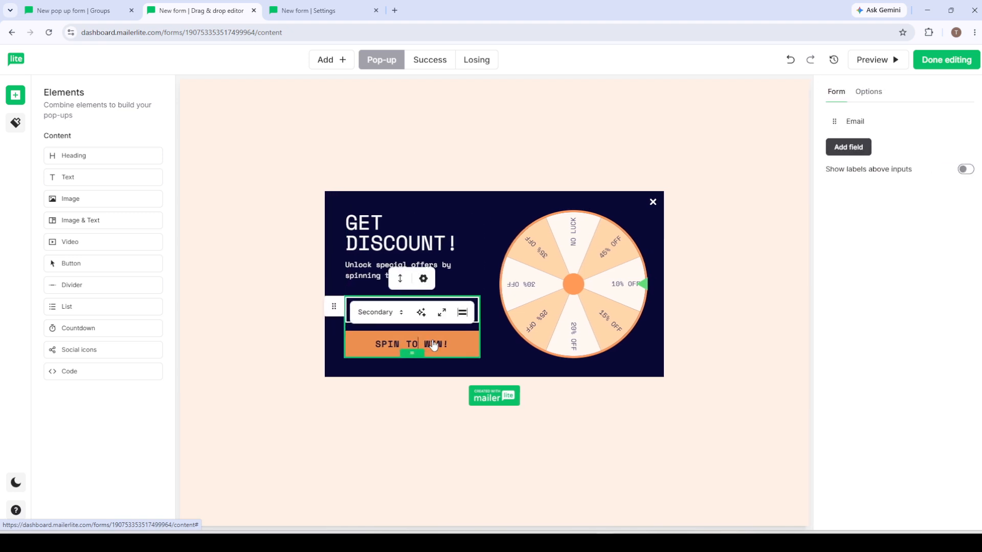
left_click(539, 145)
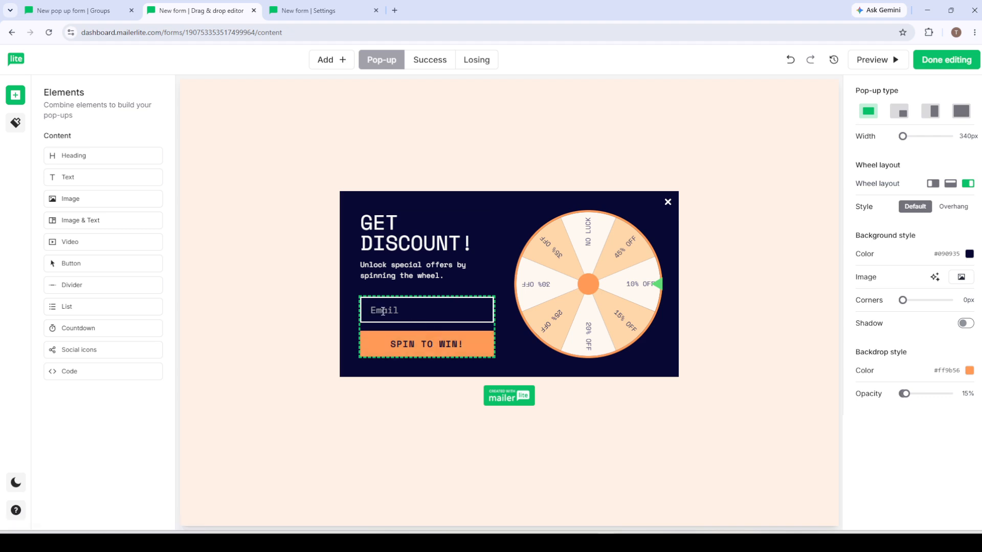
left_click(383, 311)
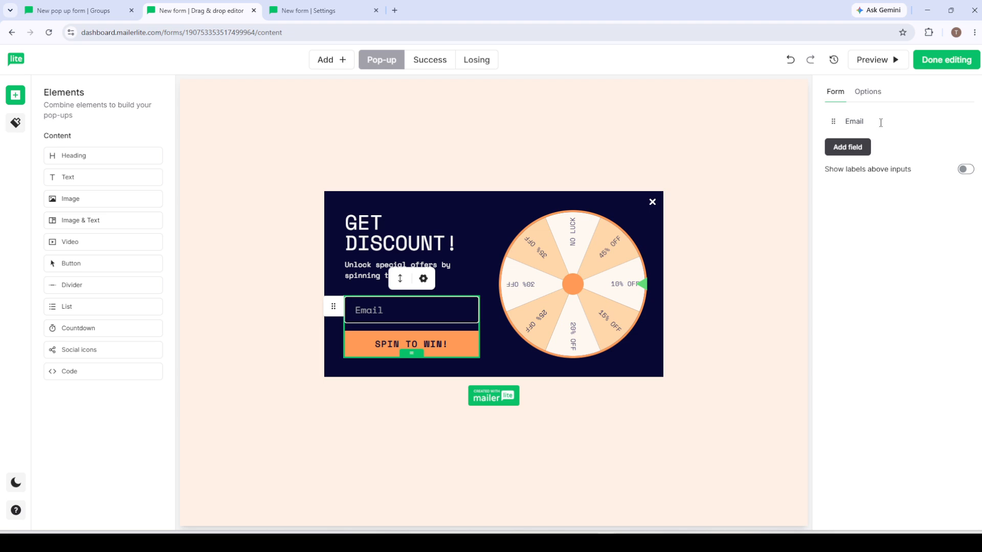
left_click(871, 94)
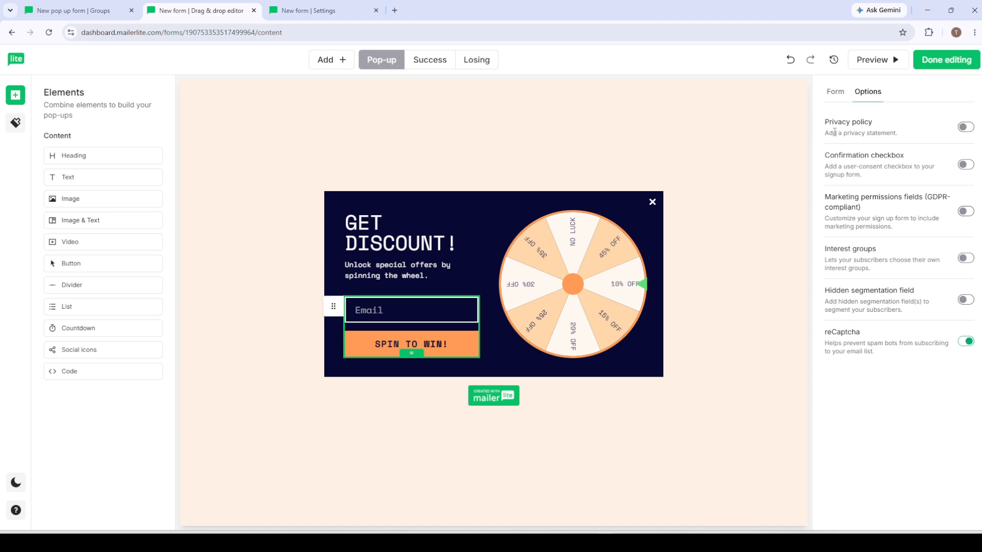
left_click(835, 92)
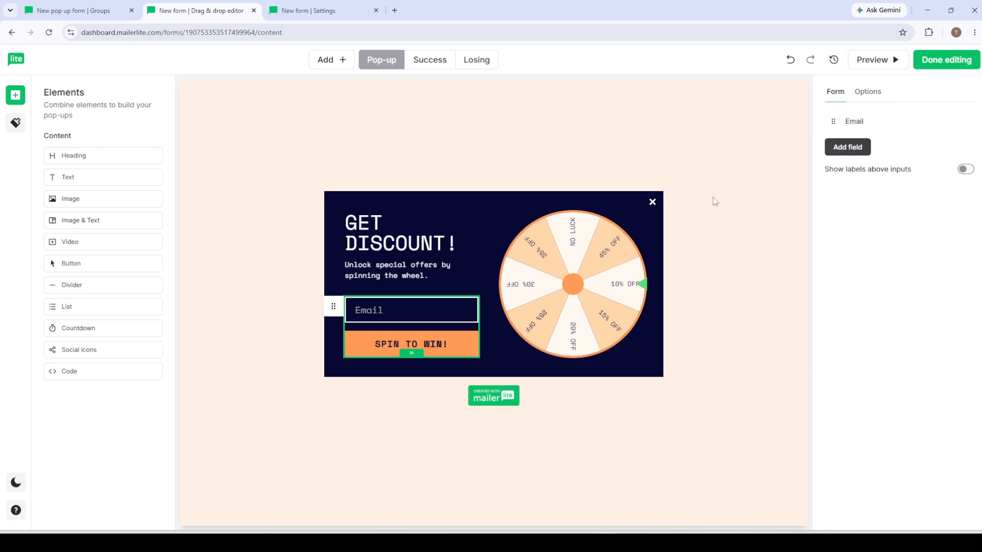
left_click(845, 154)
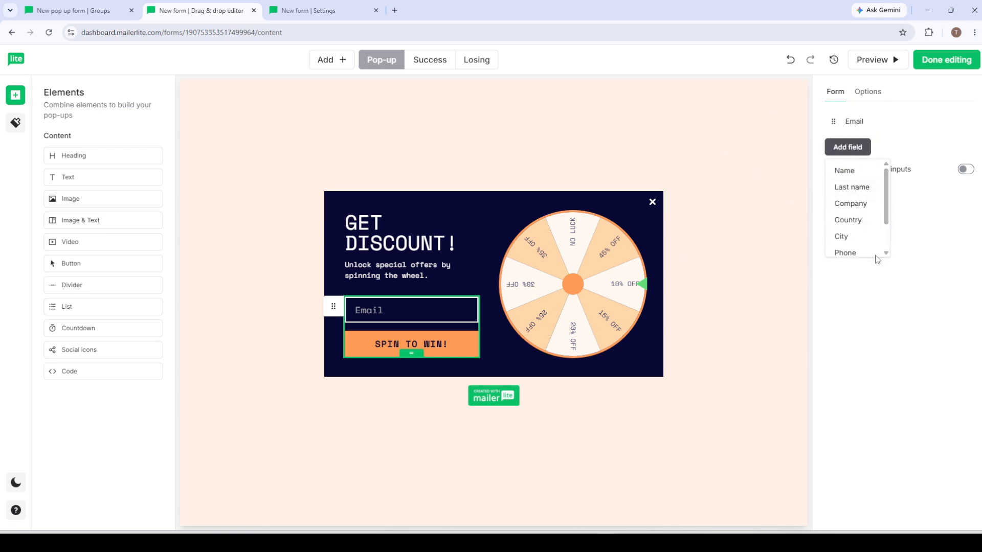
scroll(843, 233, "down", 2)
scroll(843, 233, "up", 2)
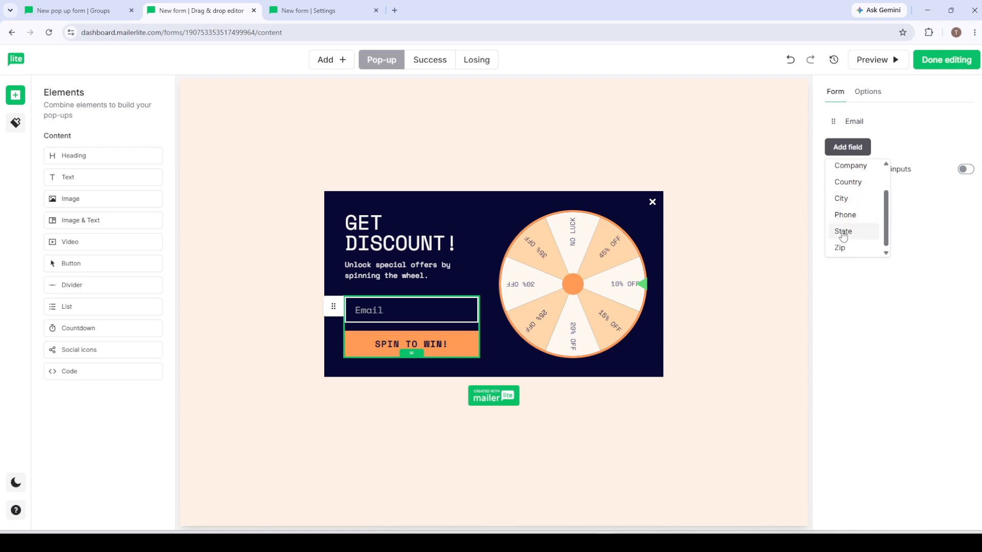
left_click(734, 144)
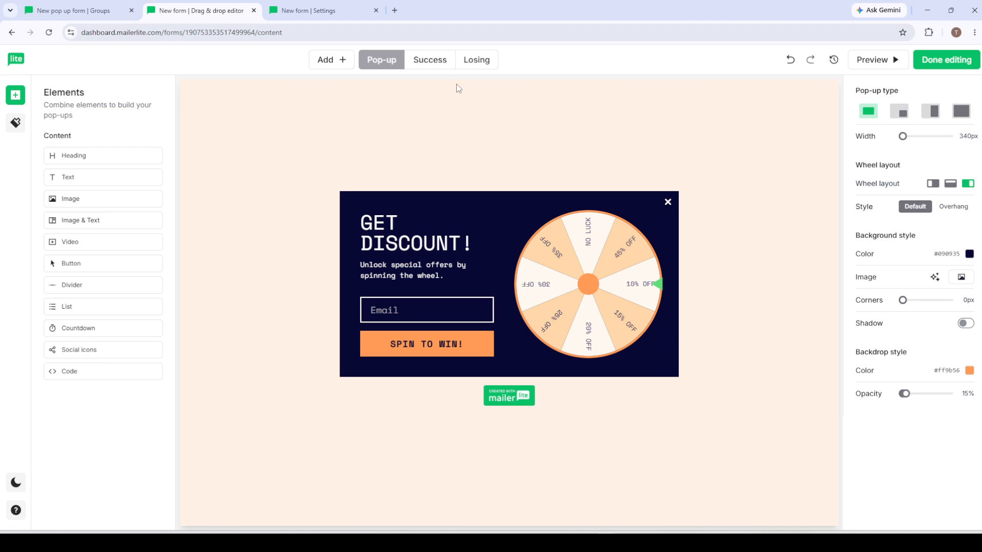
Step: Open the pop-up's Success view and examine the text block below the discount code
left_click(424, 61)
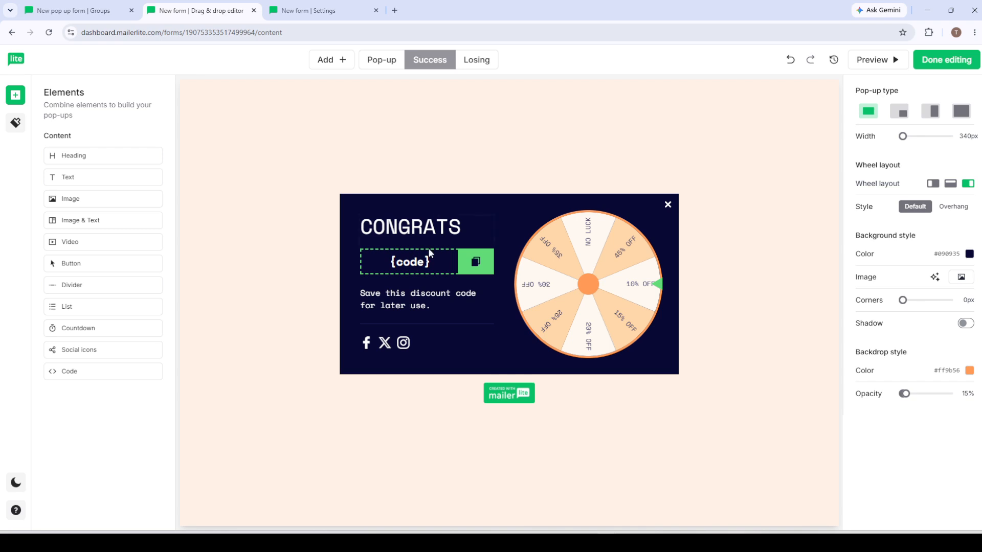
left_click(384, 296)
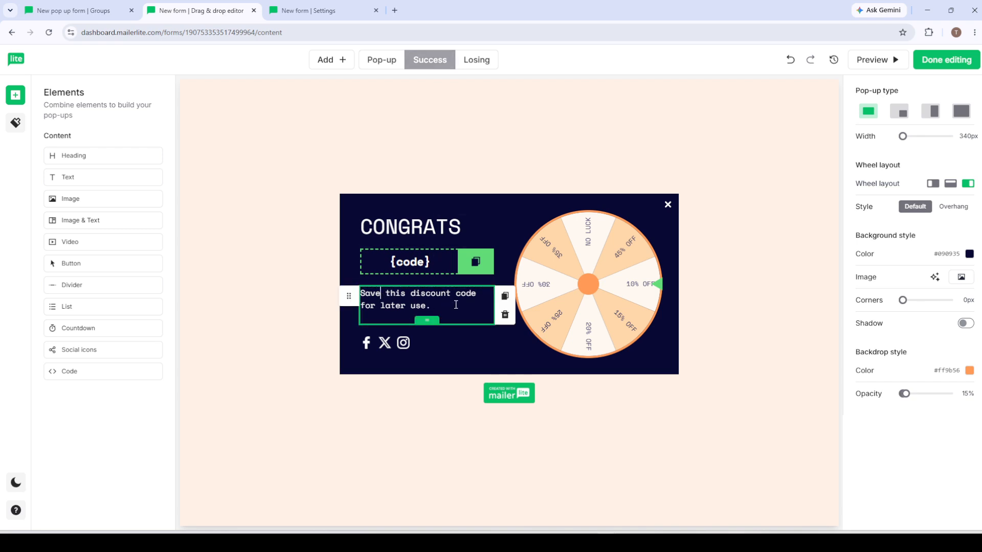
left_click_drag(456, 305, 349, 285)
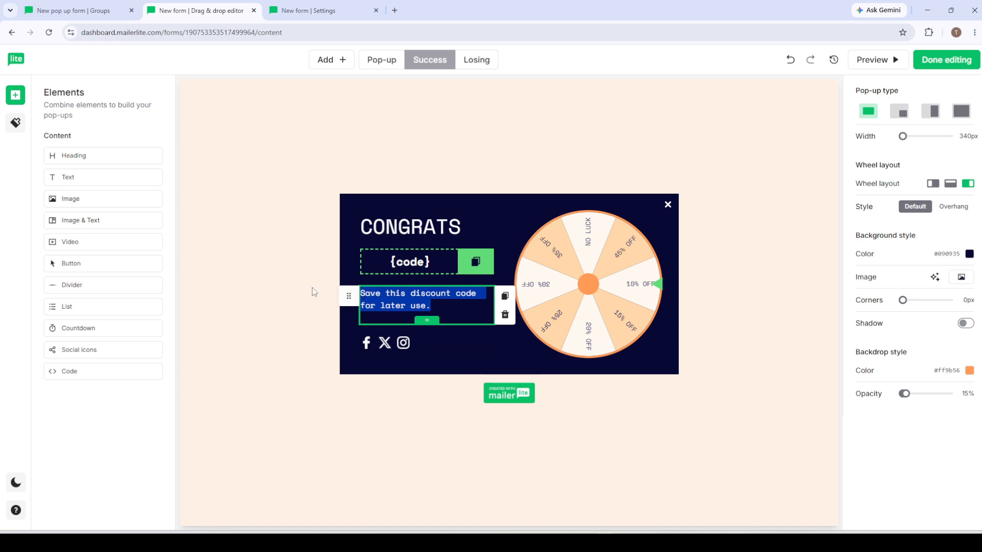
left_click(499, 133)
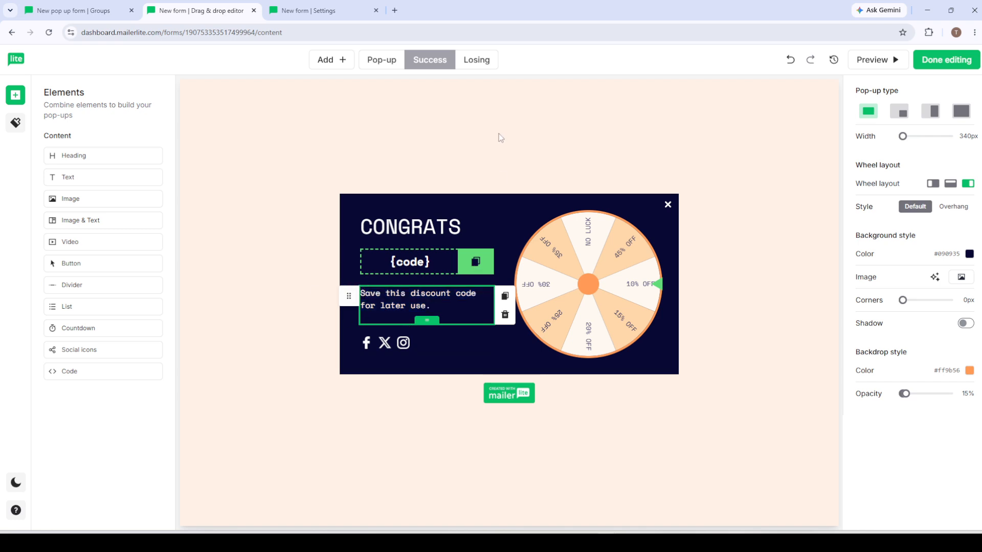